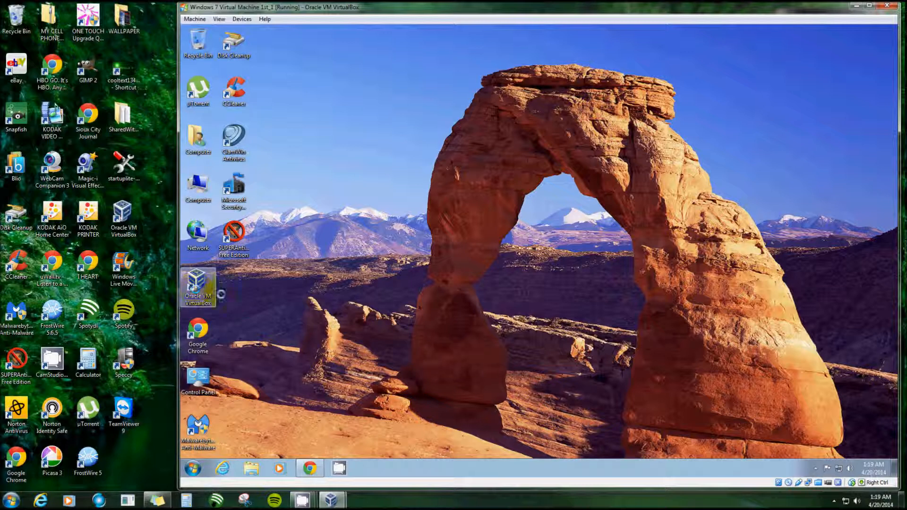
pyautogui.moveTo(496, 7); pyautogui.dragTo(470, 285)
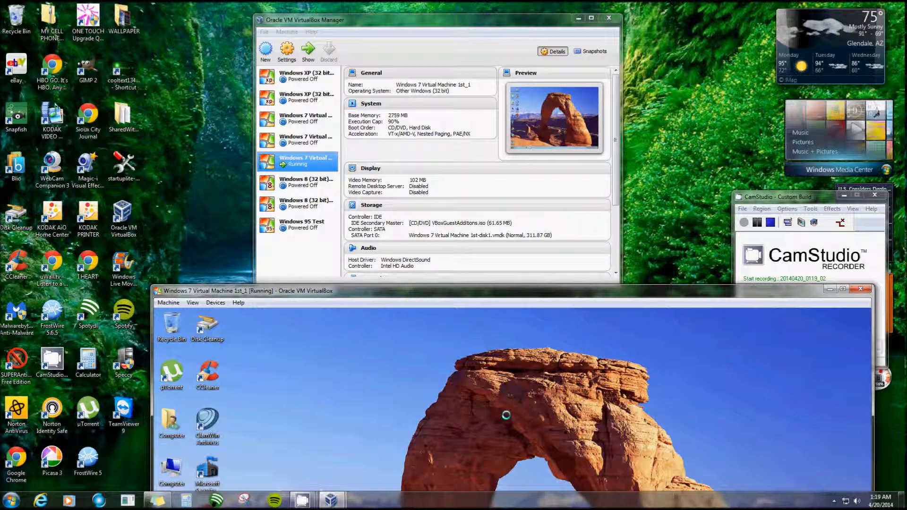
pyautogui.moveTo(537, 291); pyautogui.dragTo(560, 11)
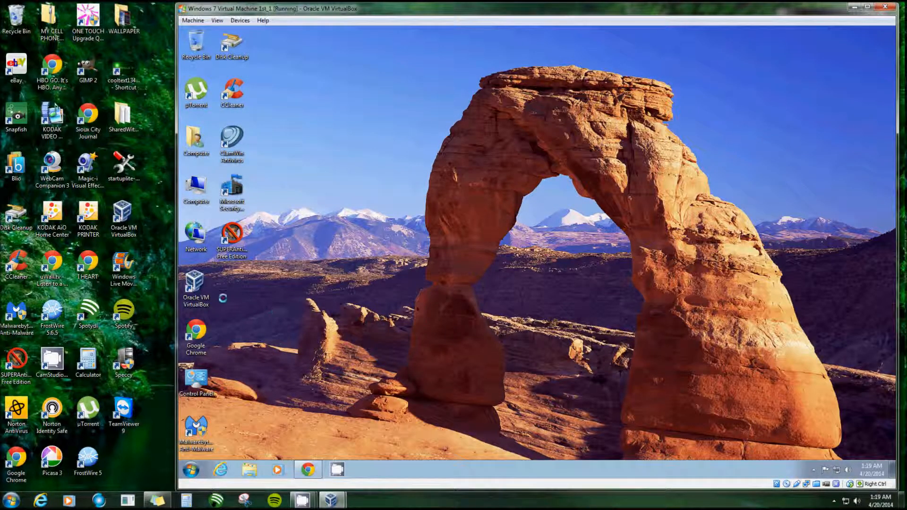
# Step: Open virtualbox.org in Chrome inside the Windows 7 virtual machine and go to the site's Downloads page
pyautogui.click(199, 290)
pyautogui.click(307, 469)
pyautogui.click(285, 45)
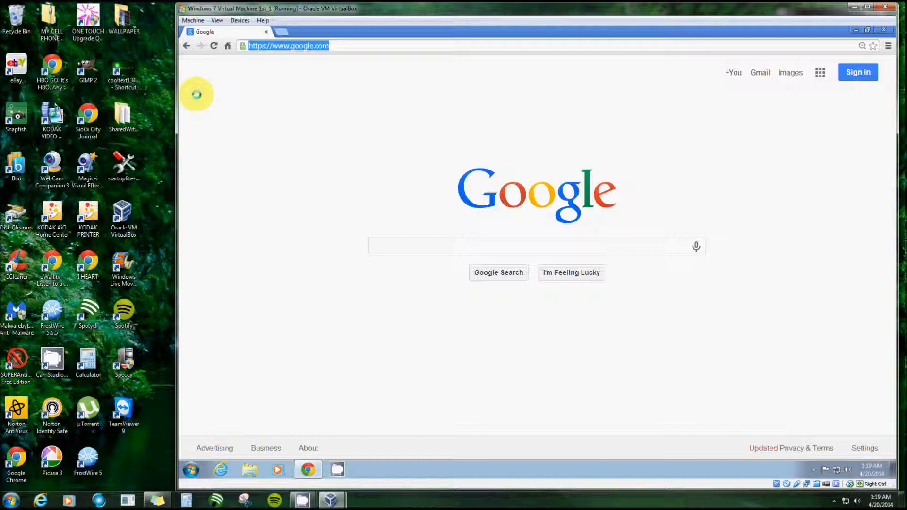
pyautogui.write('virtual')
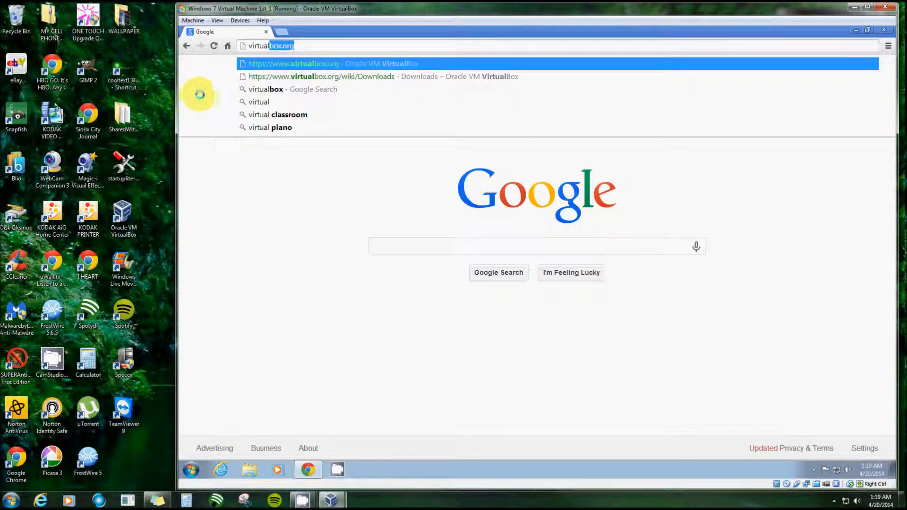
pyautogui.click(308, 45)
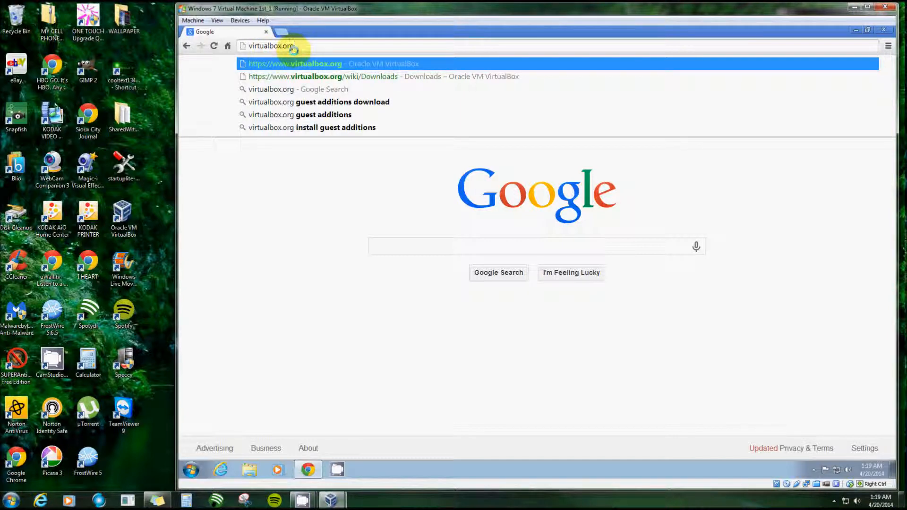
pyautogui.press('Return')
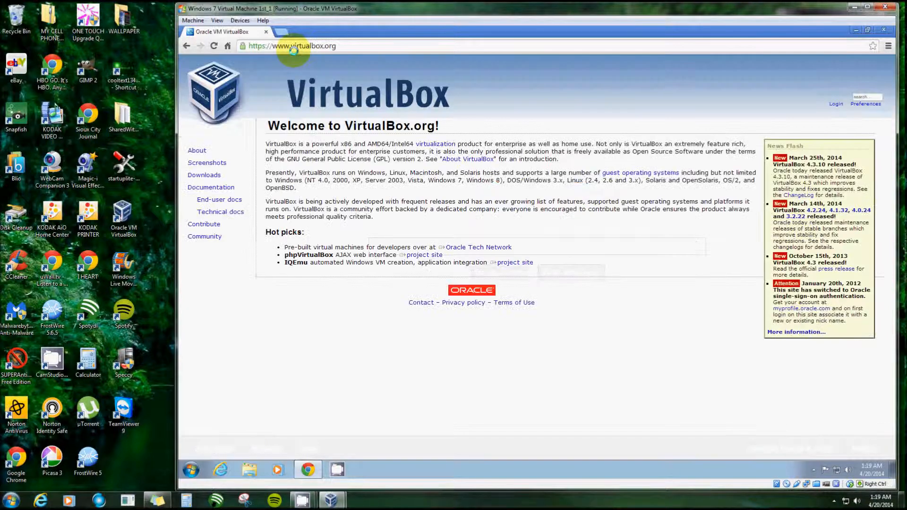
pyautogui.click(204, 175)
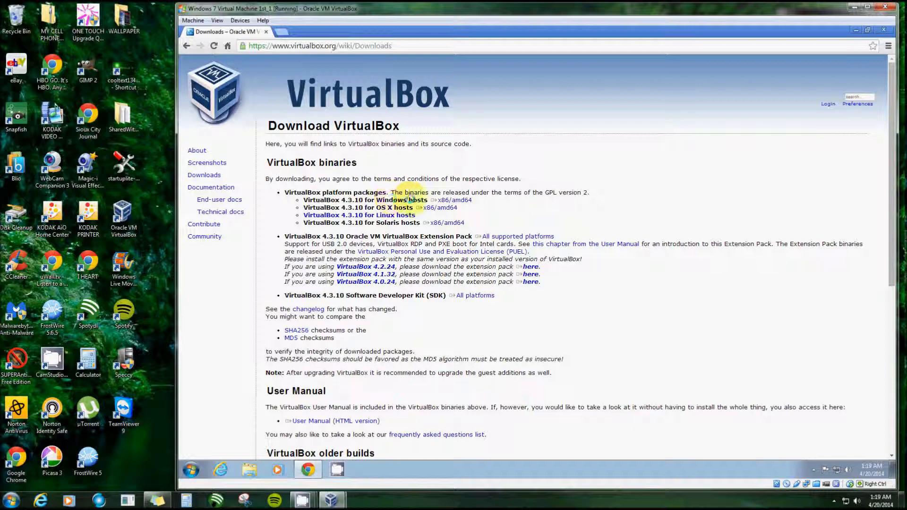
# Step: Look over the VirtualBox 4.3.10 platform package links for Windows, OS X and Linux hosts, and close the browser
pyautogui.click(451, 201)
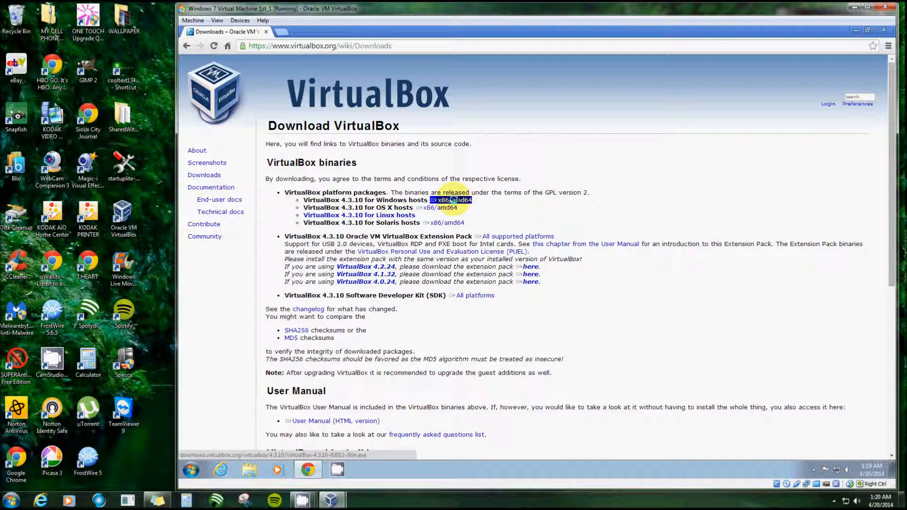
pyautogui.click(380, 216)
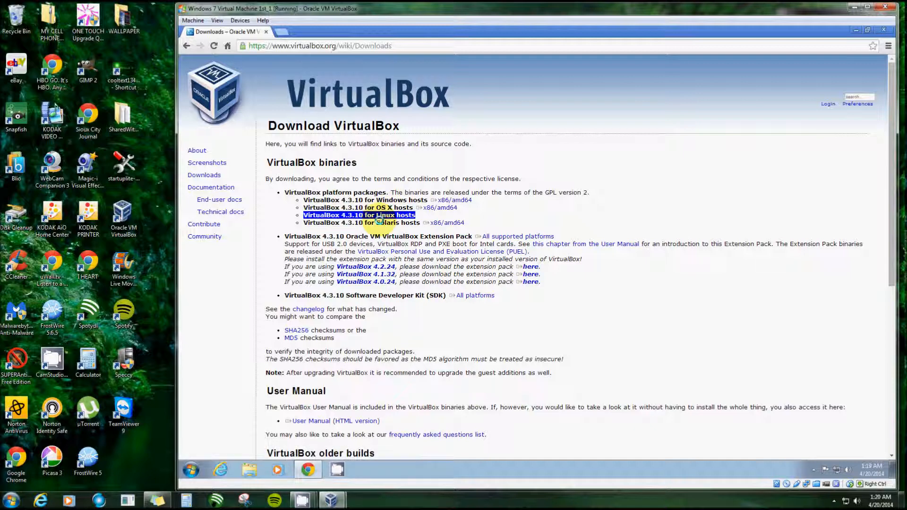
pyautogui.click(453, 208)
pyautogui.click(456, 200)
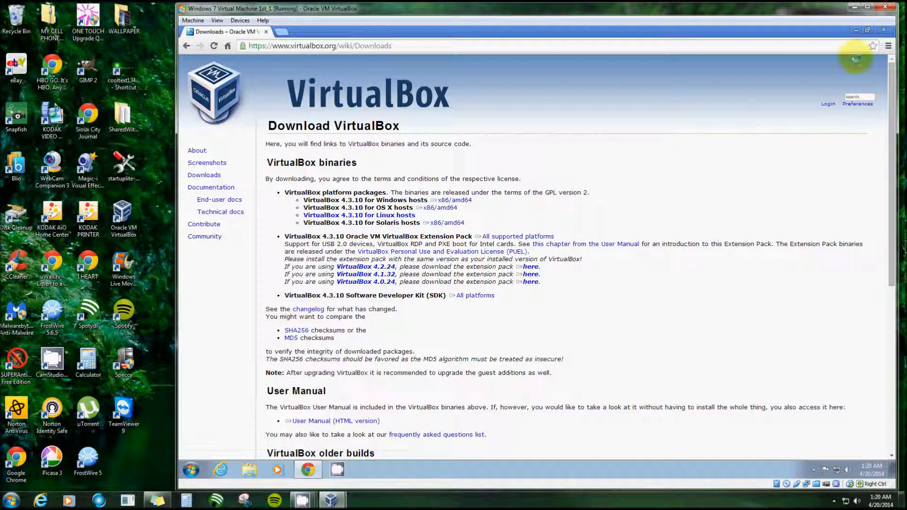
pyautogui.click(883, 29)
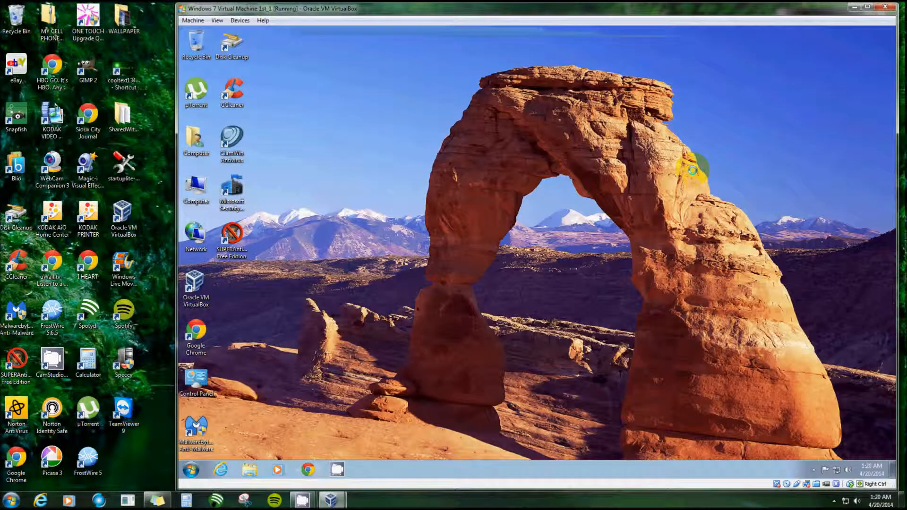
# Step: Launch VirtualBox inside the guest and start a new virtual machine named Windows XP #2, of type Microsoft Windows, version Windows XP (32 bit)
pyautogui.doubleClick(195, 290)
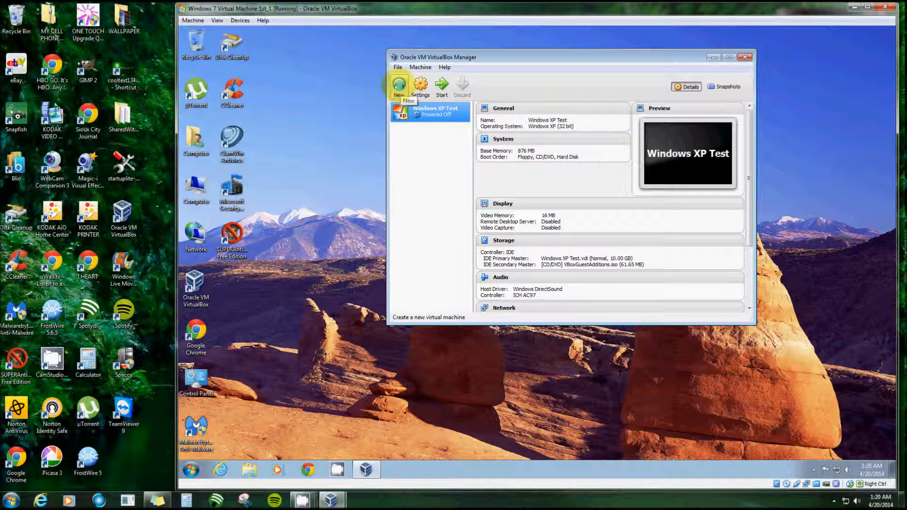
pyautogui.click(399, 85)
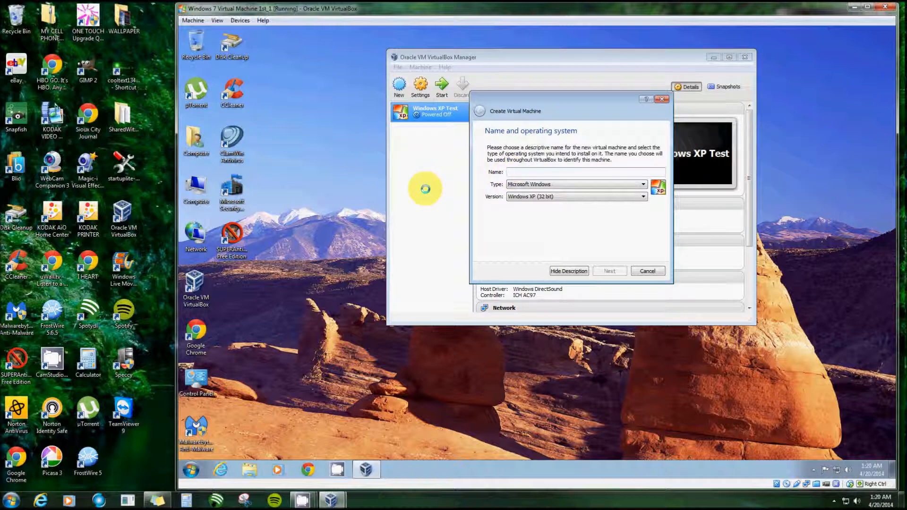
pyautogui.write('Windows XP #2')
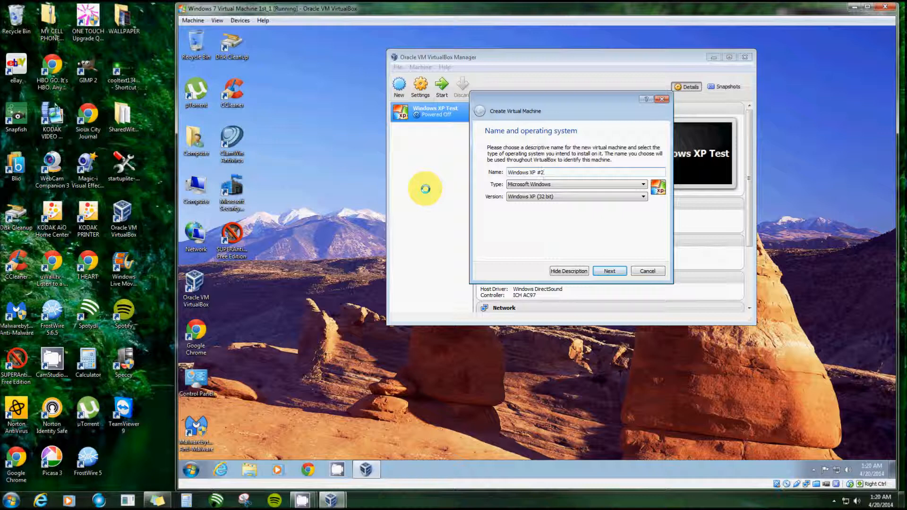
pyautogui.click(606, 271)
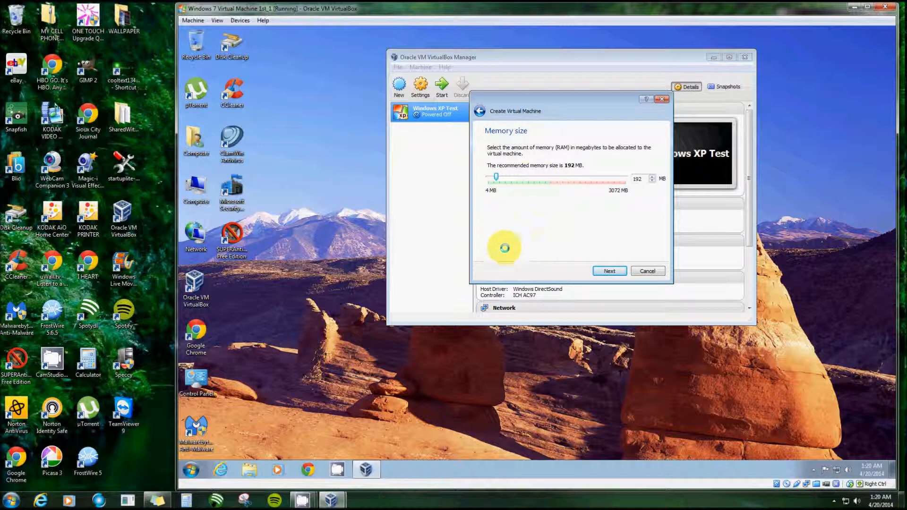
# Step: Check the installed memory in the host computer's system properties and close that window
pyautogui.click(10, 500)
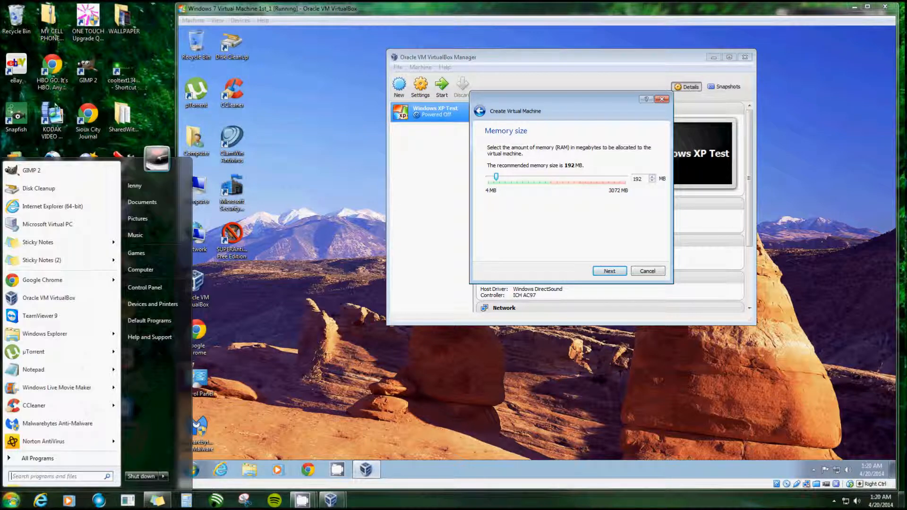
pyautogui.rightClick(137, 270)
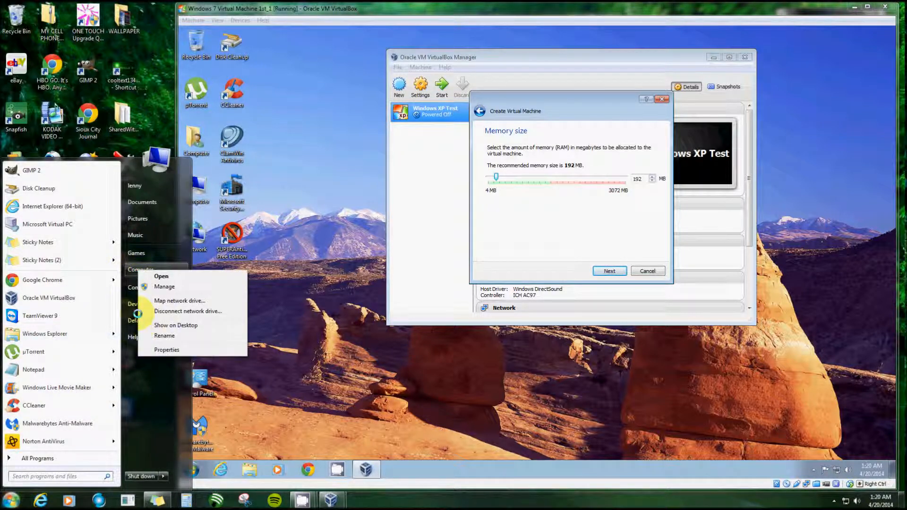
pyautogui.click(148, 349)
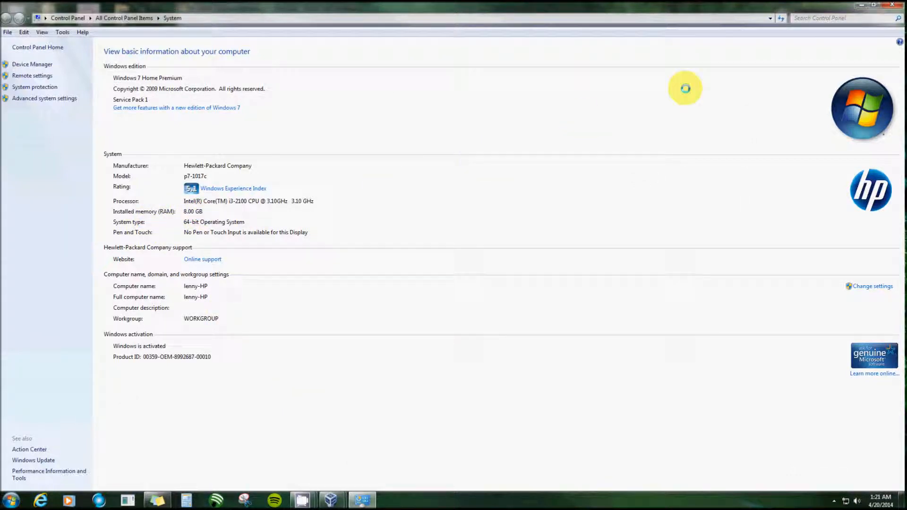
pyautogui.click(893, 5)
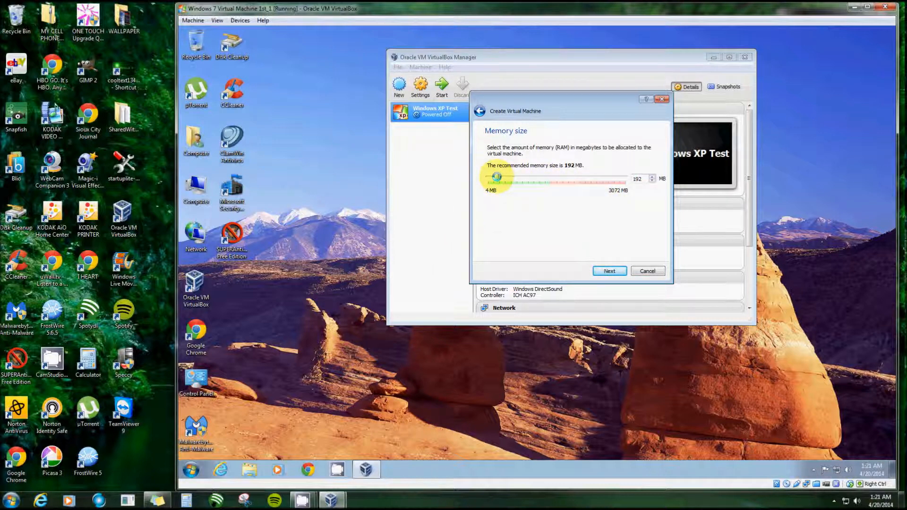
# Step: Set the new machine's memory size to 897 MB and choose to create a virtual hard drive now
pyautogui.moveTo(498, 177); pyautogui.dragTo(528, 176)
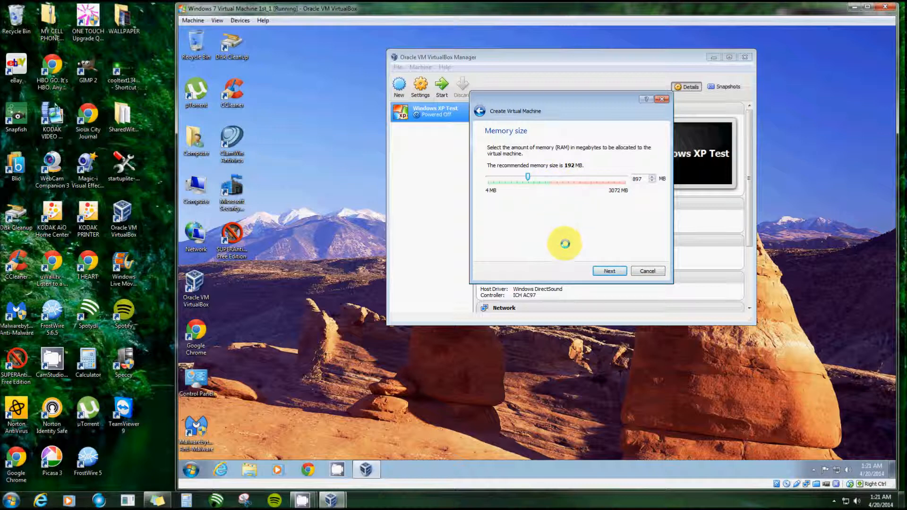
pyautogui.click(604, 271)
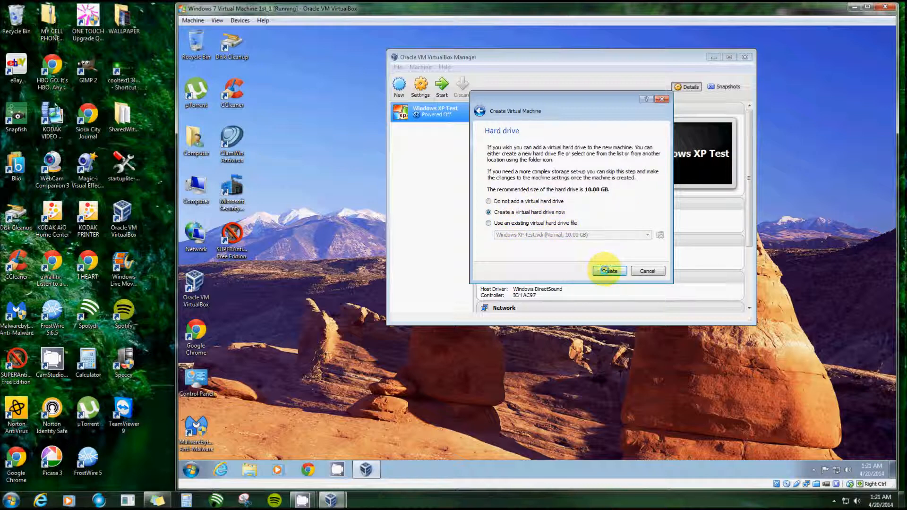
pyautogui.click(608, 271)
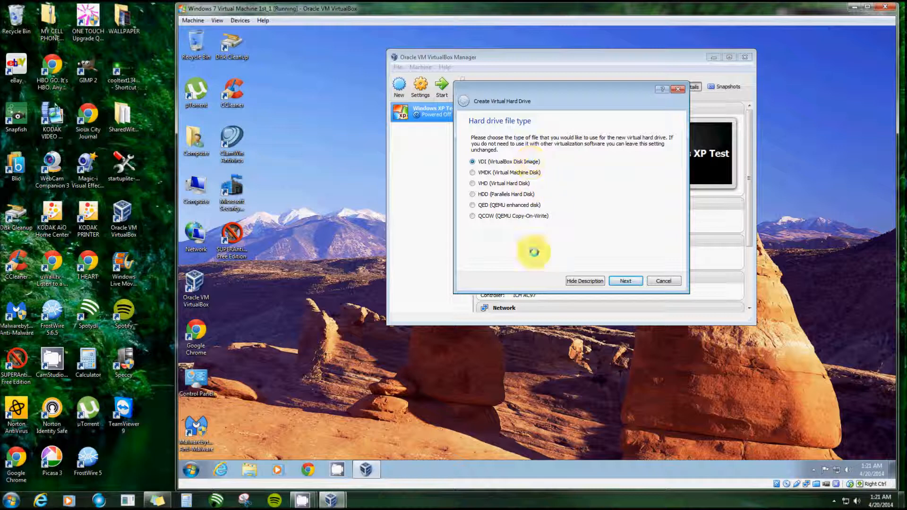
# Step: Create the virtual hard drive as a dynamically allocated VDI named Windows XP _2 with a size of 10.00 GB
pyautogui.click(625, 281)
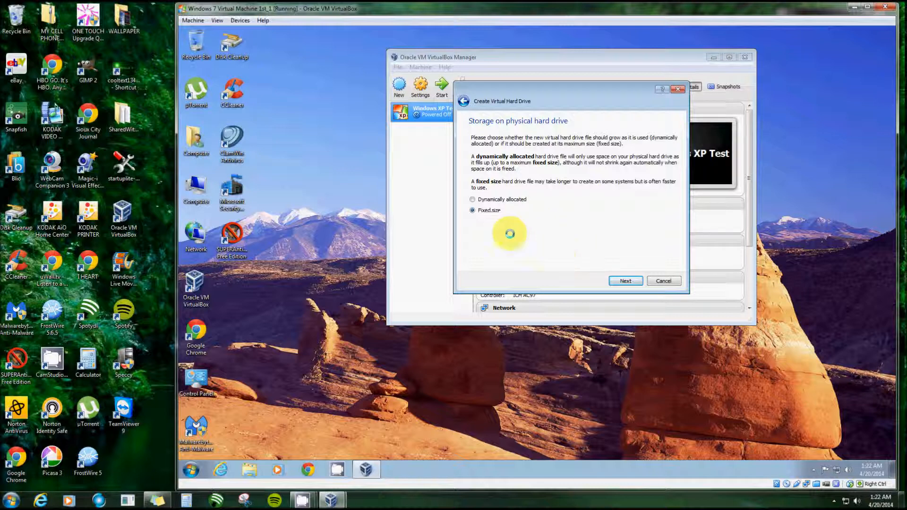
pyautogui.click(471, 199)
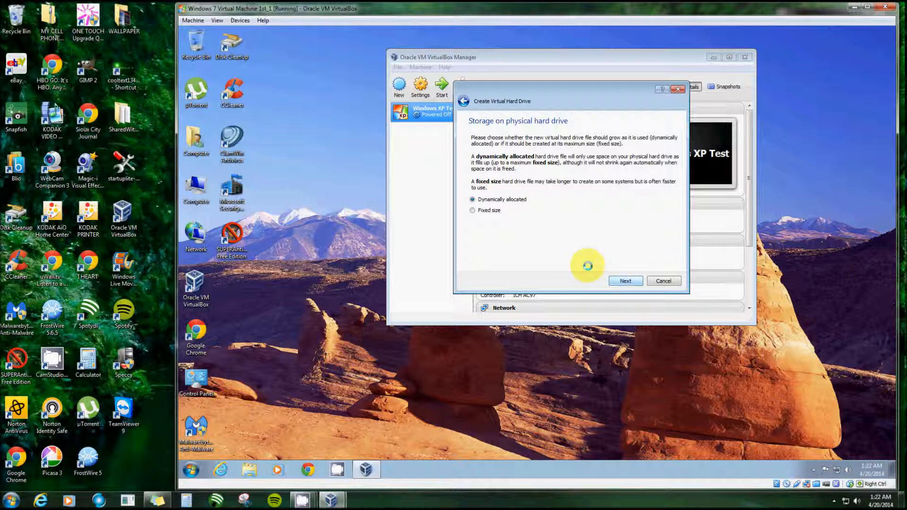
pyautogui.click(625, 281)
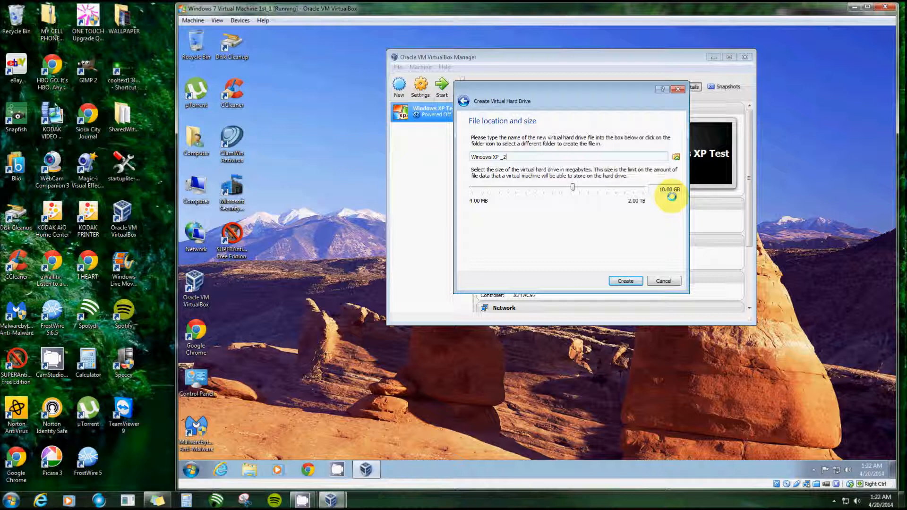
pyautogui.click(623, 281)
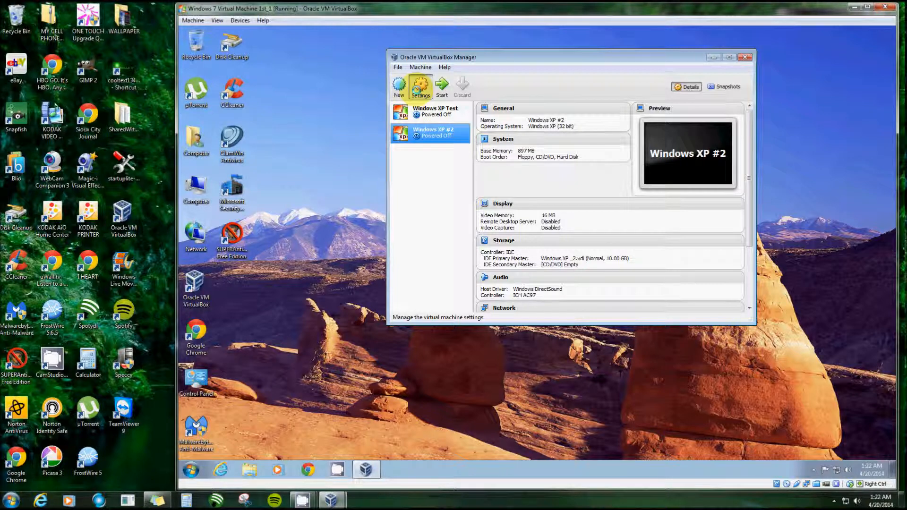
# Step: Open the settings of Windows XP #2 and review its motherboard, processor and display options
pyautogui.click(418, 88)
pyautogui.click(450, 108)
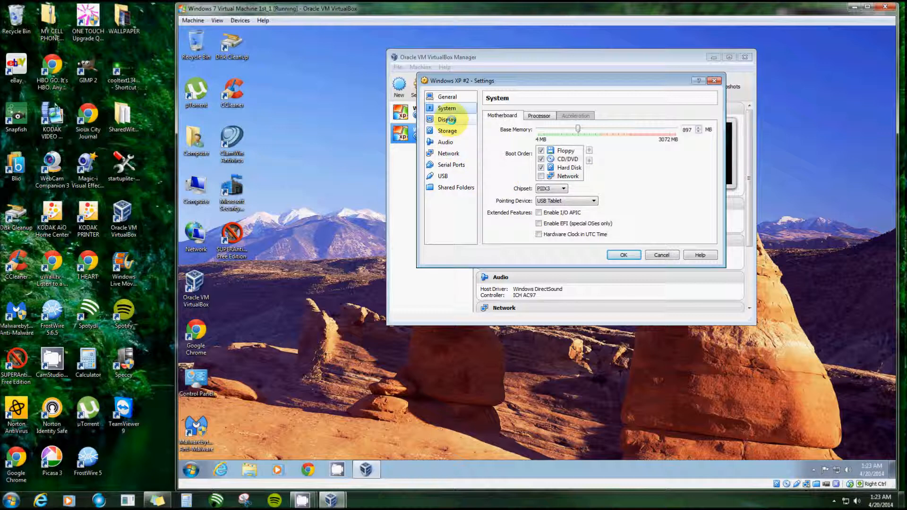
pyautogui.click(531, 115)
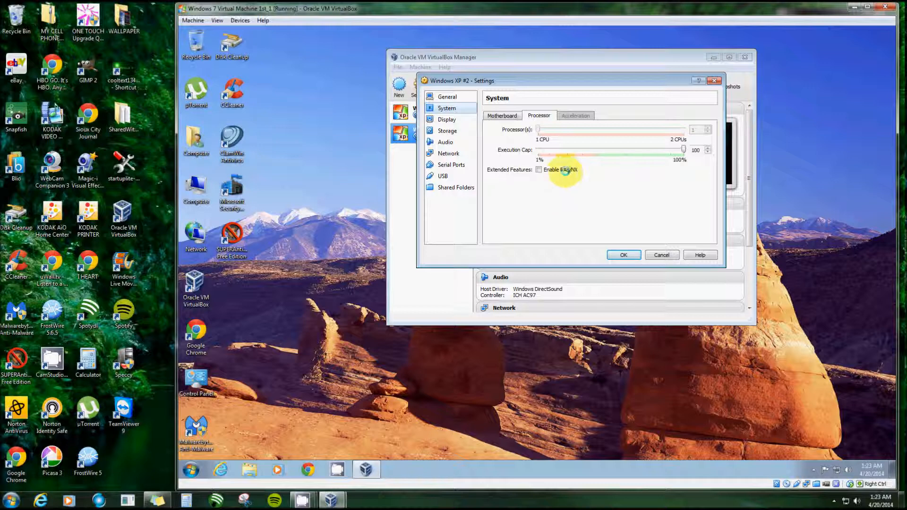
pyautogui.click(503, 116)
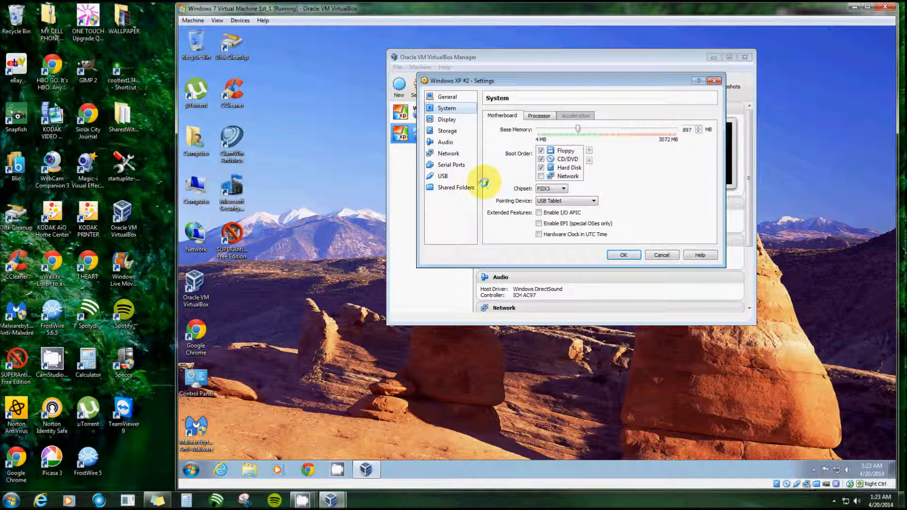
pyautogui.click(447, 119)
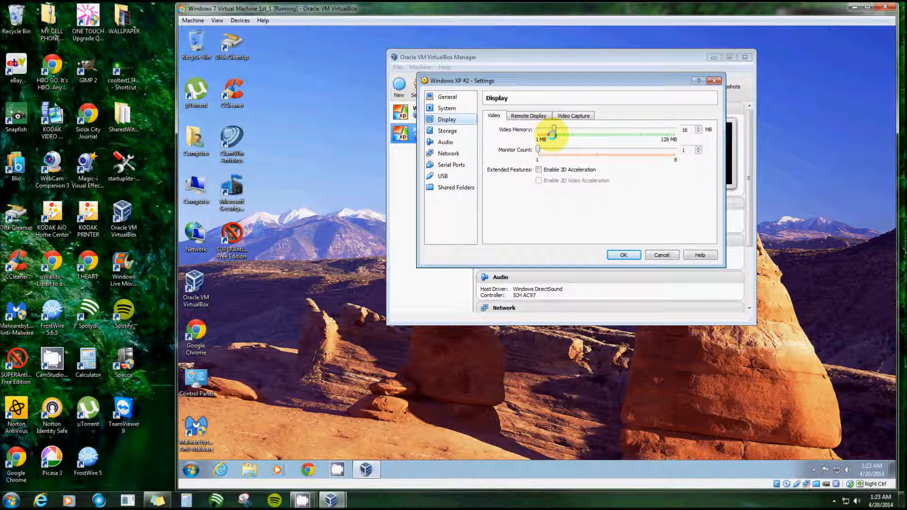
# Step: Attach the Windows XP Professional SP3 Nov 2013 + SATA Drivers disc image to the empty IDE CD/DVD drive and save the settings
pyautogui.click(452, 132)
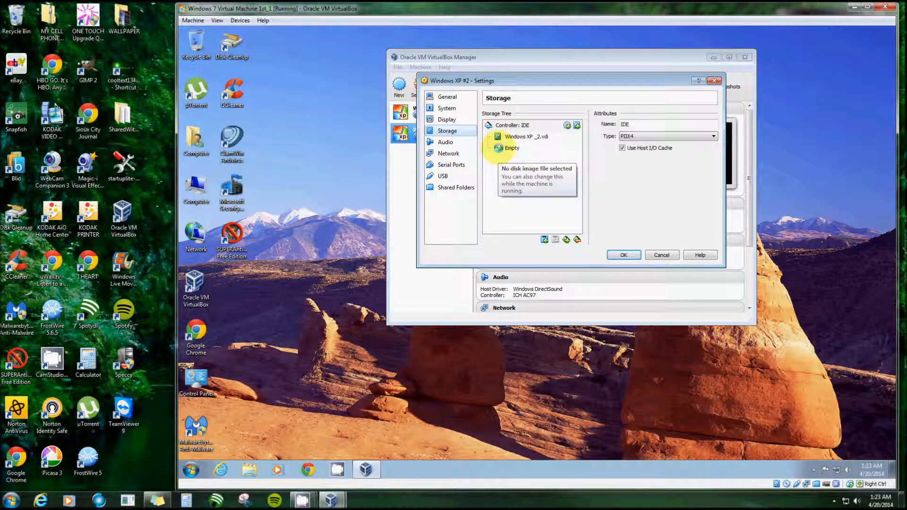
pyautogui.click(498, 148)
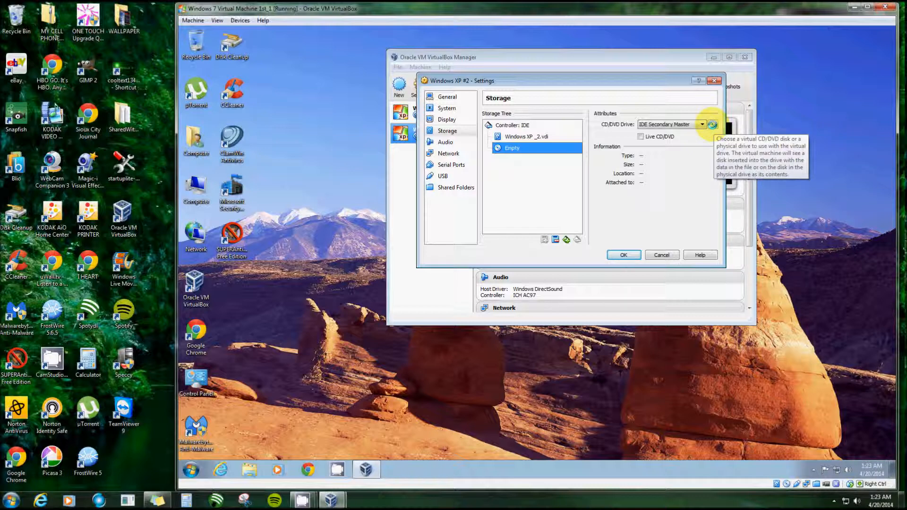
pyautogui.click(713, 124)
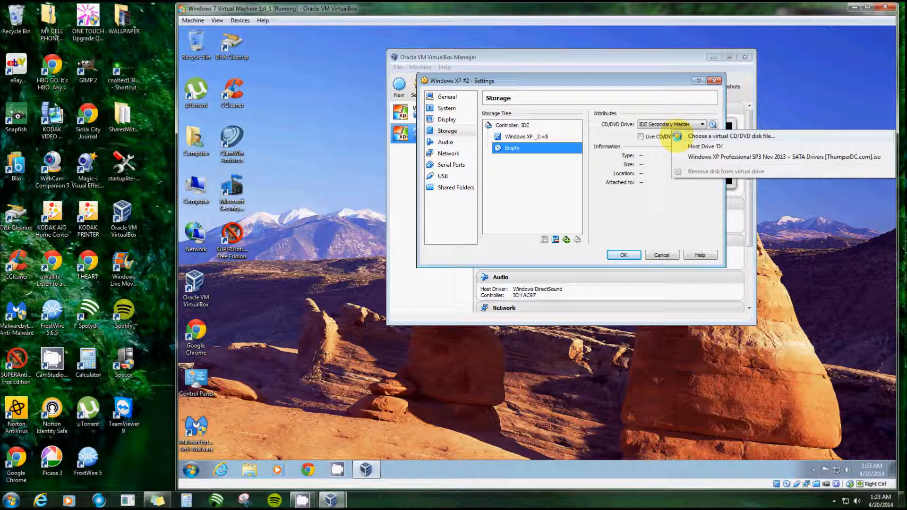
pyautogui.click(677, 136)
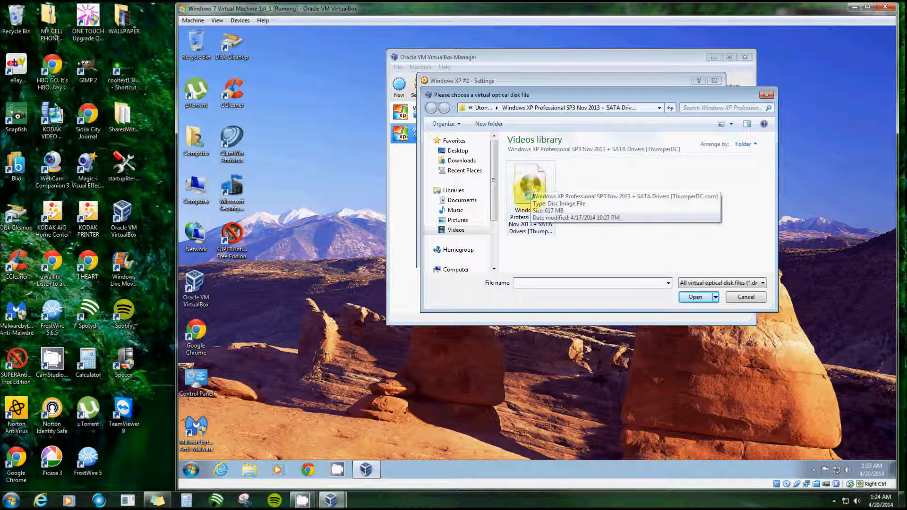
pyautogui.click(531, 186)
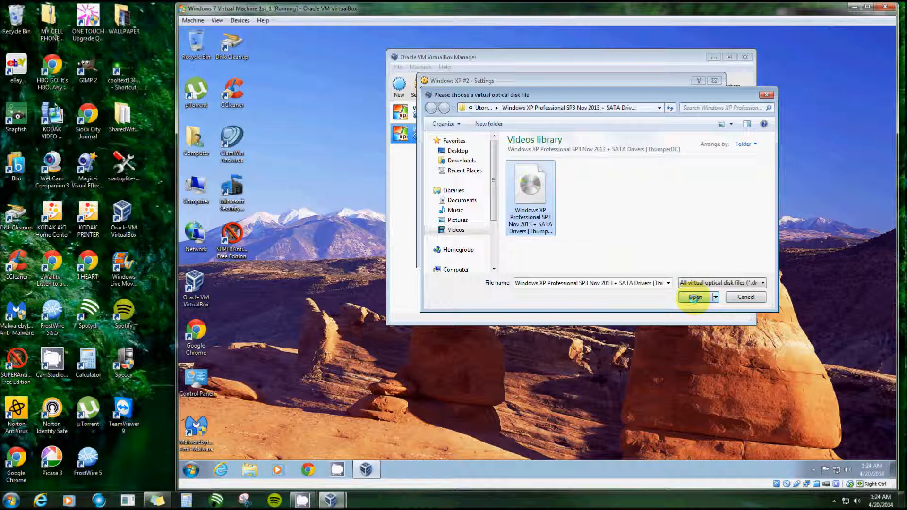
pyautogui.click(695, 298)
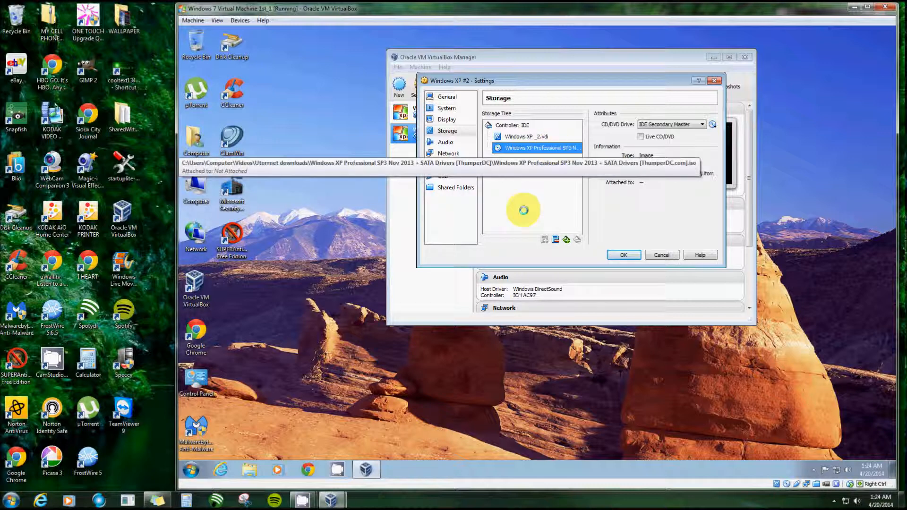
pyautogui.click(623, 255)
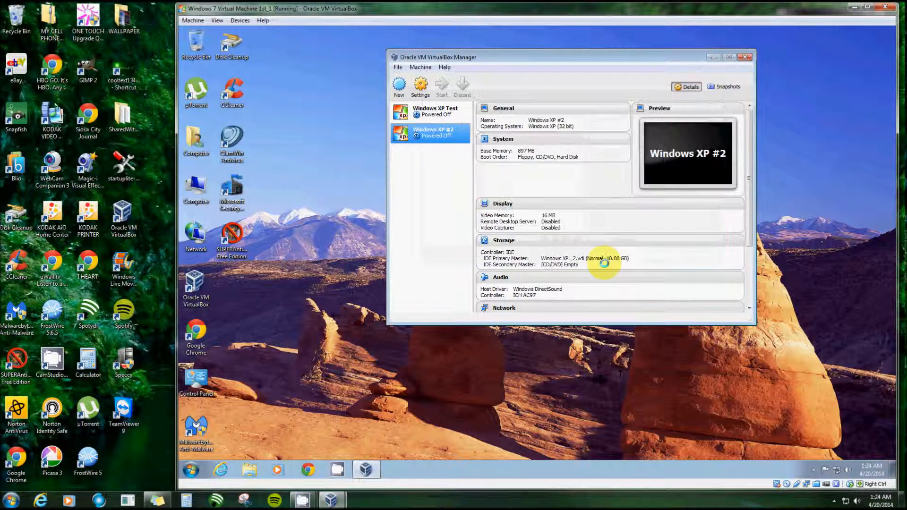
# Step: Start Windows XP #2 from the attached disc image until Windows Setup loads its files, and power off the machine
pyautogui.click(442, 89)
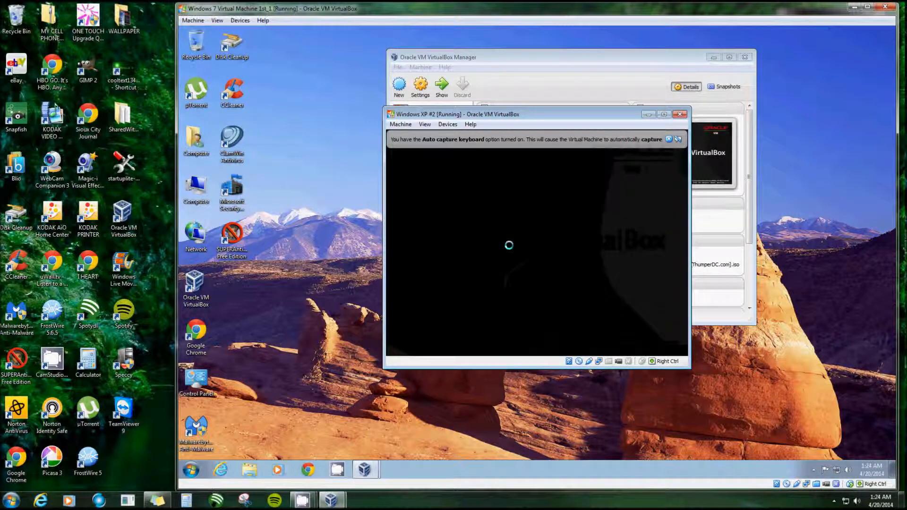
pyautogui.click(707, 139)
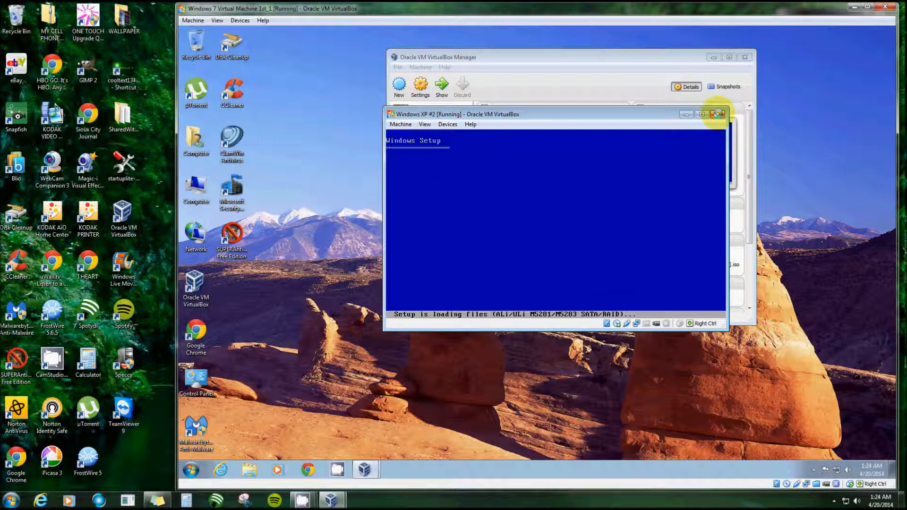
pyautogui.click(718, 114)
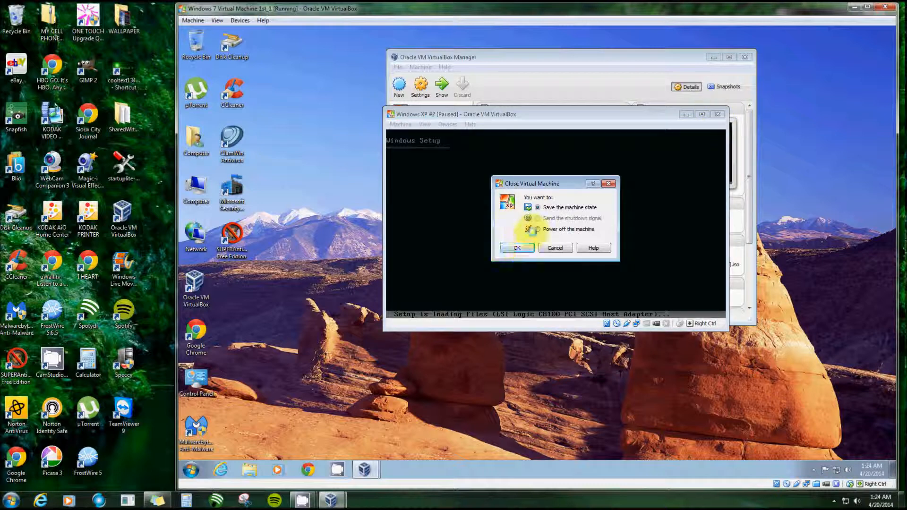
pyautogui.click(537, 230)
pyautogui.click(517, 248)
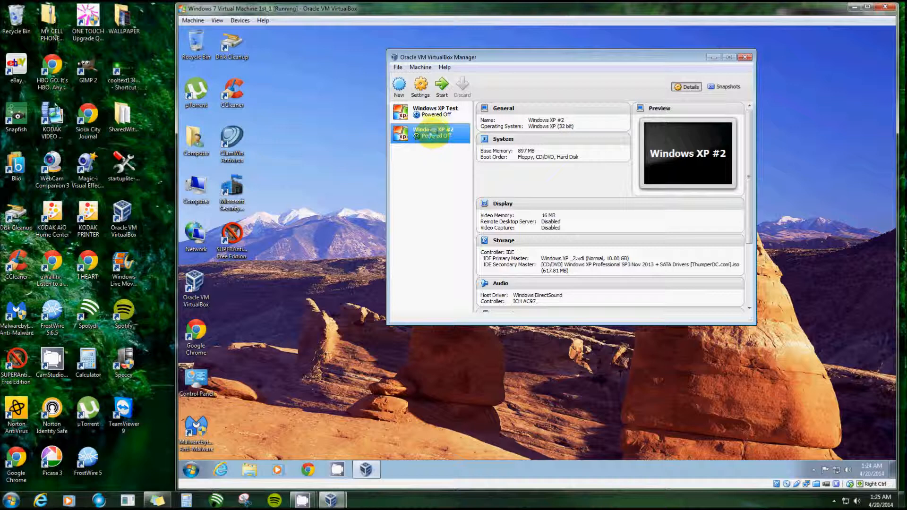
# Step: Remove the Windows XP #2 virtual machine and delete all its files
pyautogui.rightClick(431, 131)
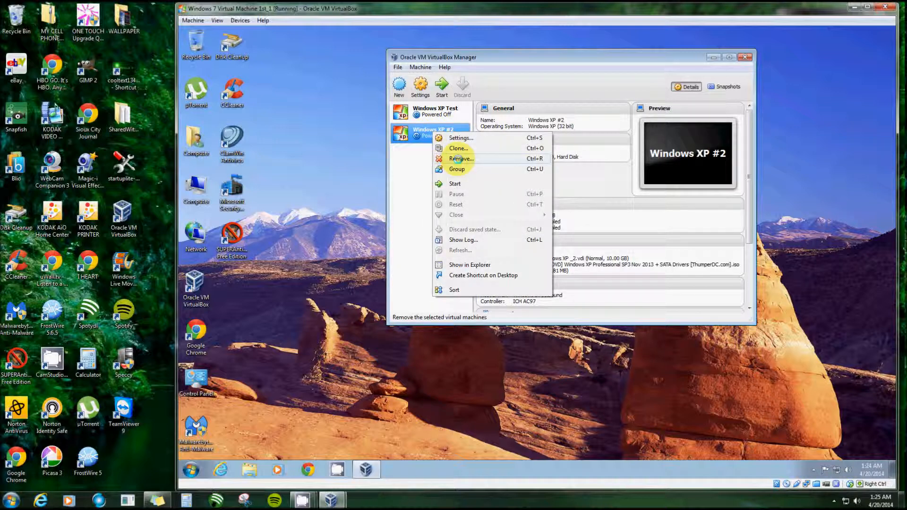
pyautogui.click(458, 159)
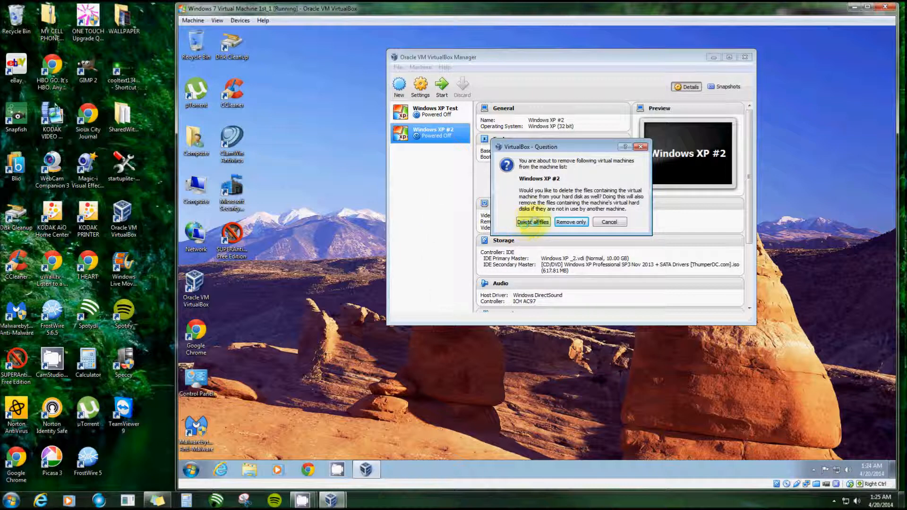
pyautogui.click(534, 222)
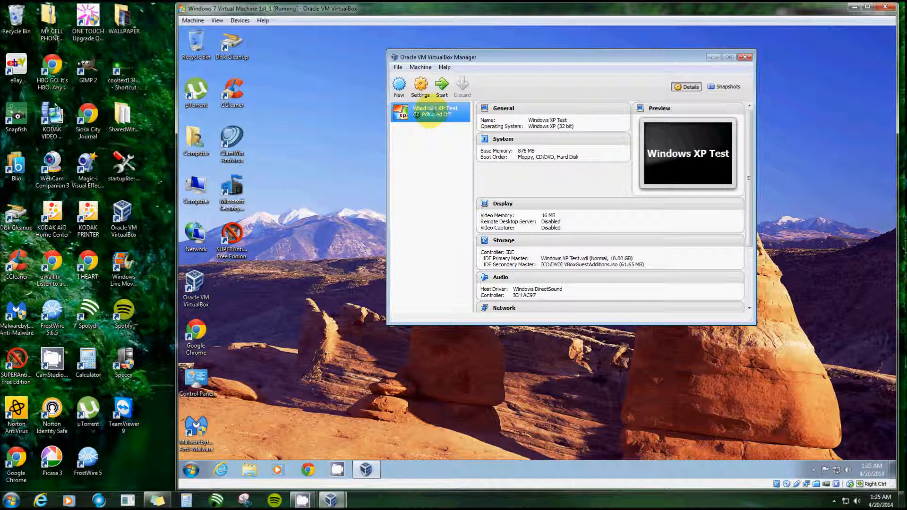
# Step: Start the Windows XP Test machine, enlarge its window, and dismiss the keyboard capture, mouse integration and end-of-support notices
pyautogui.click(442, 85)
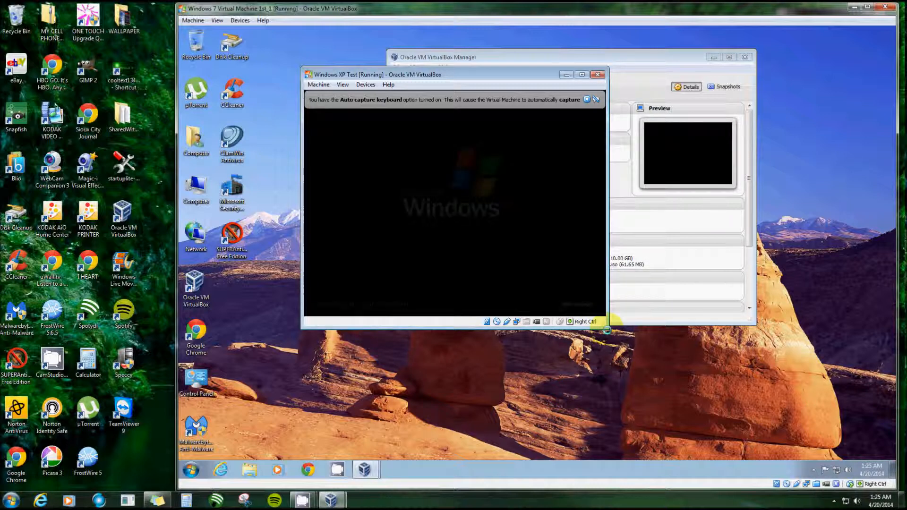
pyautogui.moveTo(606, 329); pyautogui.dragTo(843, 443)
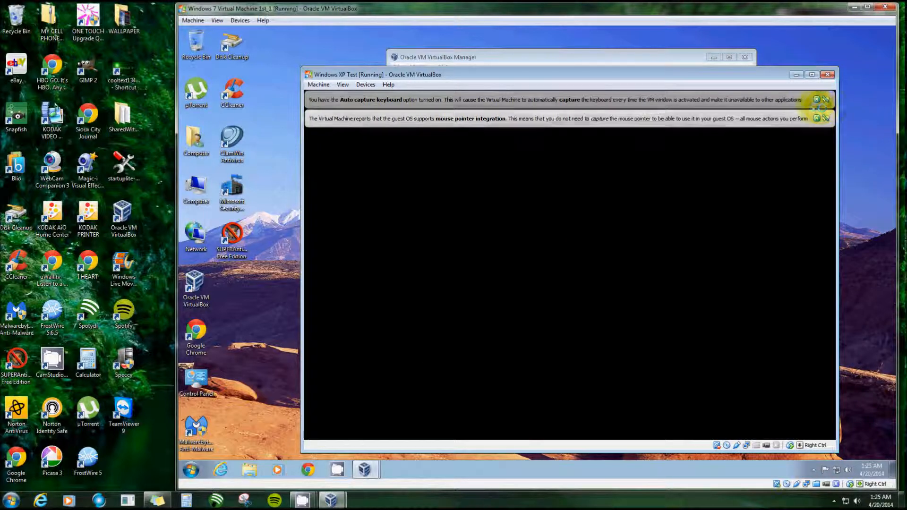
pyautogui.click(821, 118)
pyautogui.click(817, 99)
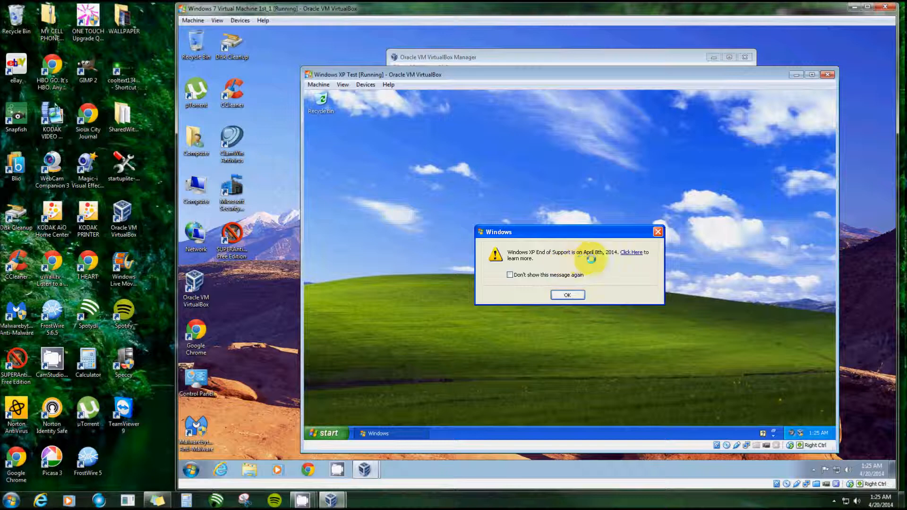
pyautogui.click(567, 295)
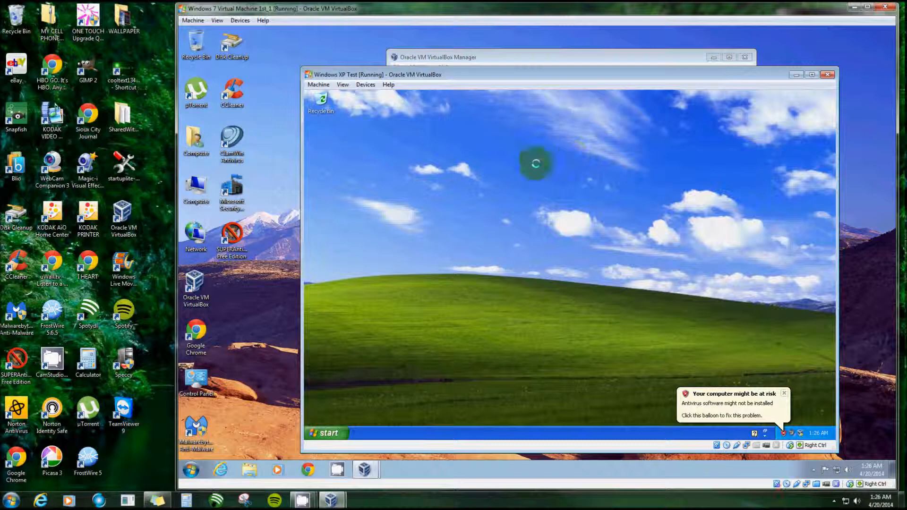
# Step: Review the running machine's device options, including the Guest Additions CD image, and dismiss the antivirus alert in the guest
pyautogui.click(366, 85)
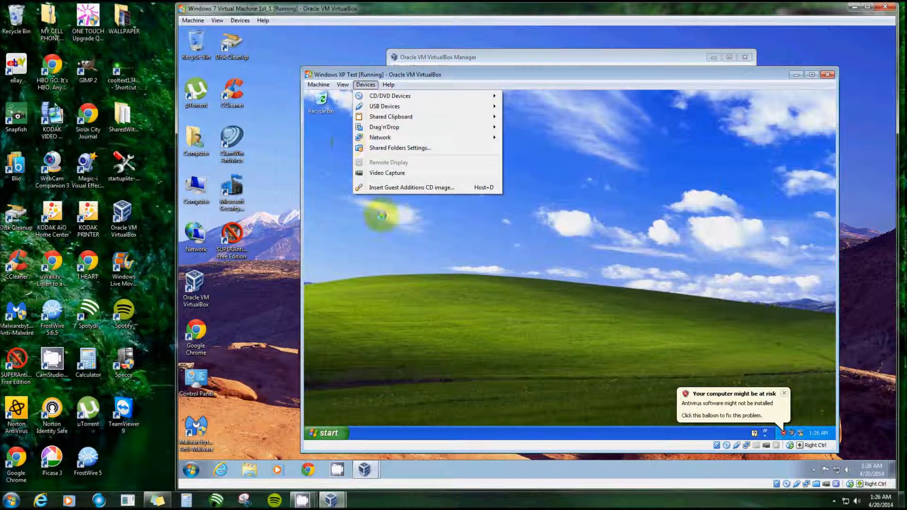
pyautogui.click(401, 188)
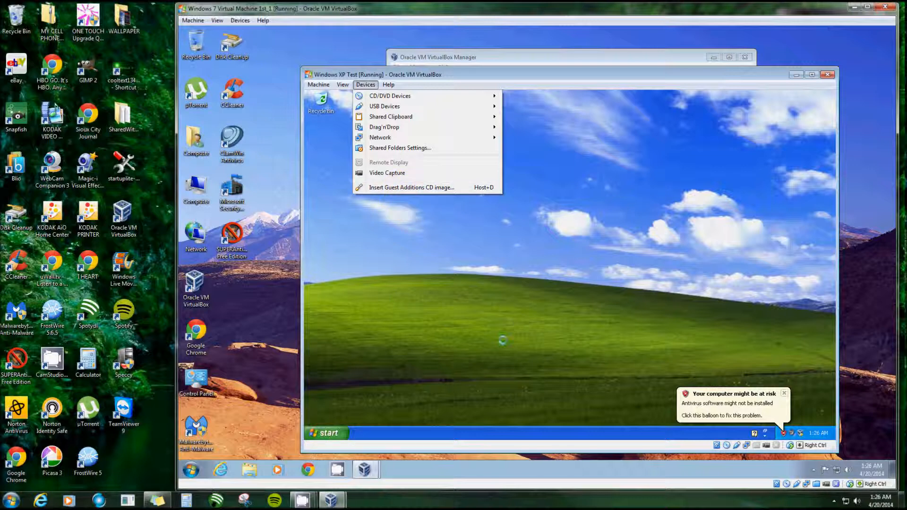
pyautogui.click(259, 322)
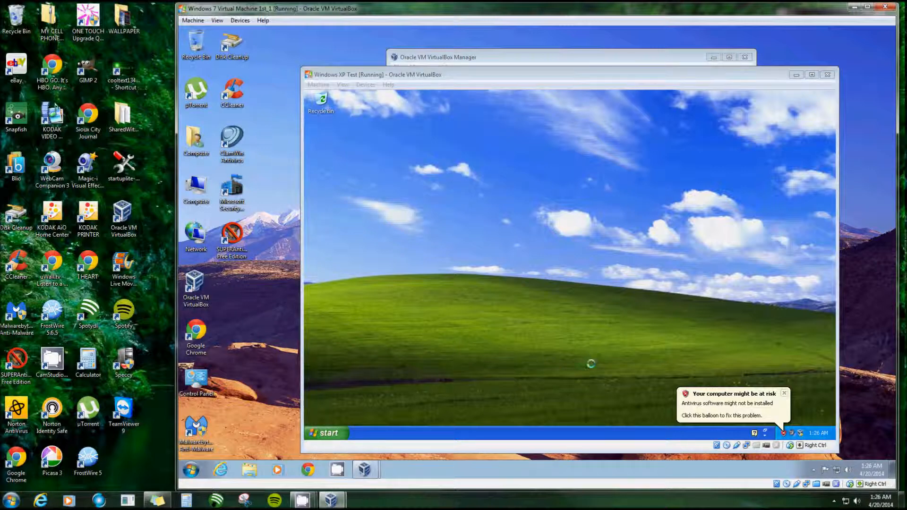
pyautogui.click(783, 393)
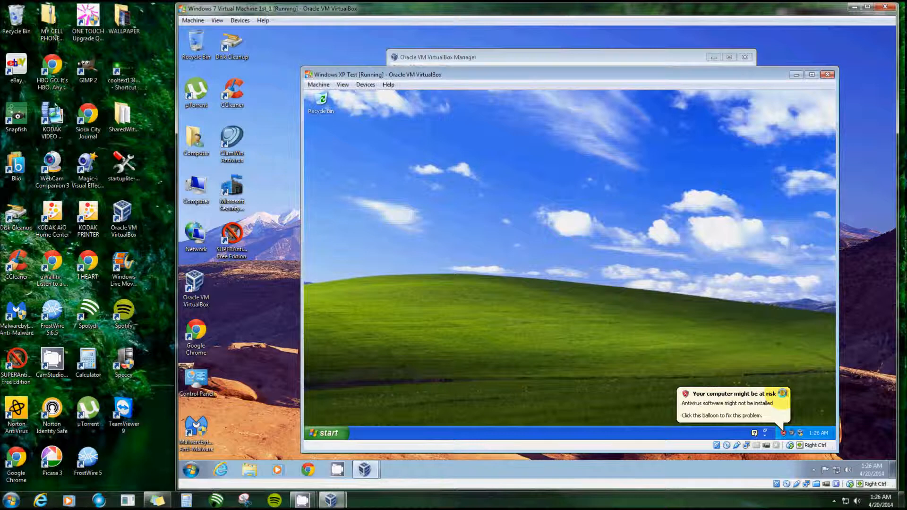
pyautogui.click(783, 393)
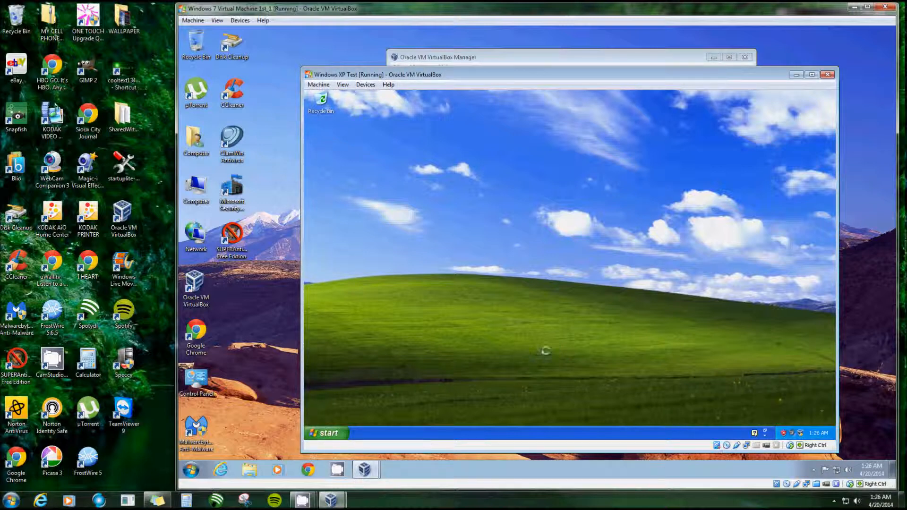
# Step: Open Internet Explorer in the Windows XP guest to check that a web page loads, and close the browser
pyautogui.click(326, 432)
pyautogui.click(333, 323)
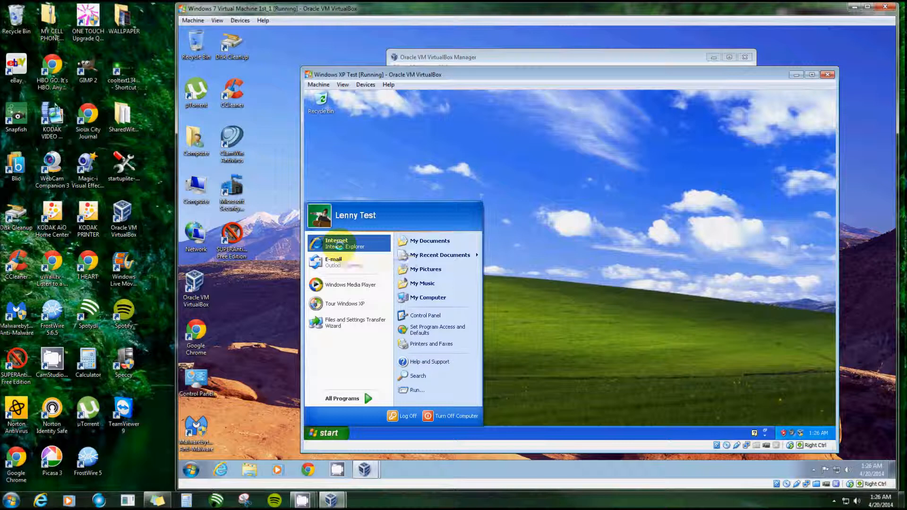
pyautogui.click(339, 251)
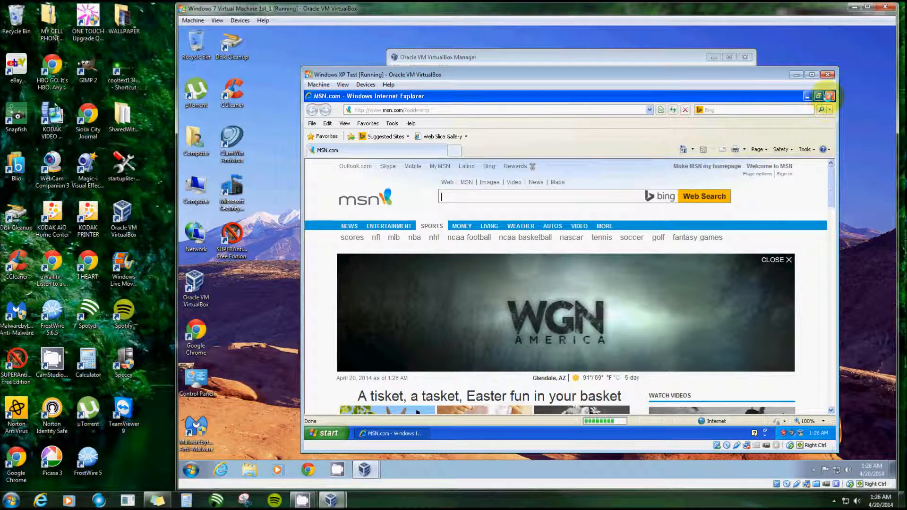
pyautogui.click(829, 96)
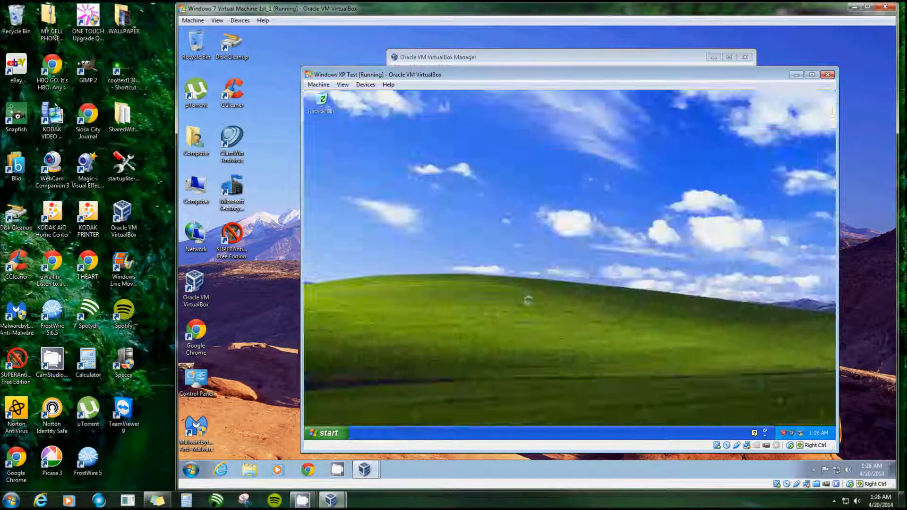
# Step: Shut down Windows XP from within the Windows XP Test machine
pyautogui.click(333, 432)
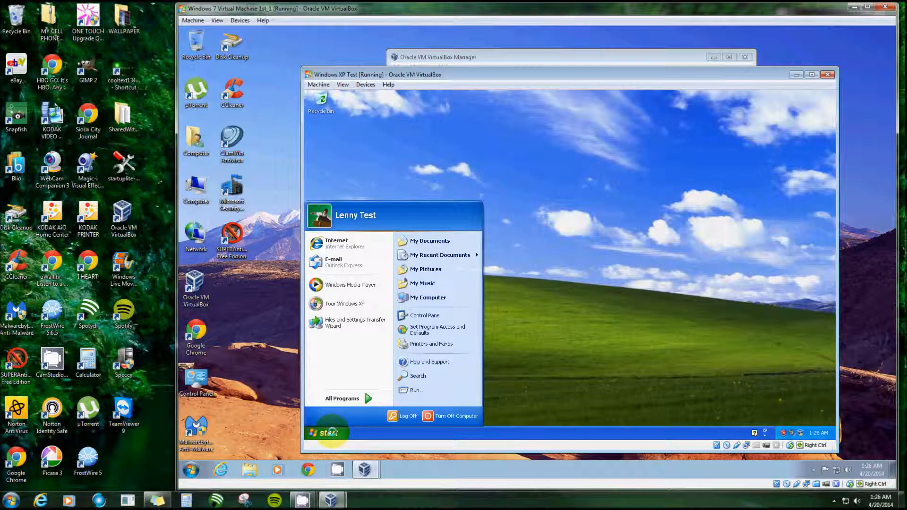
pyautogui.click(550, 364)
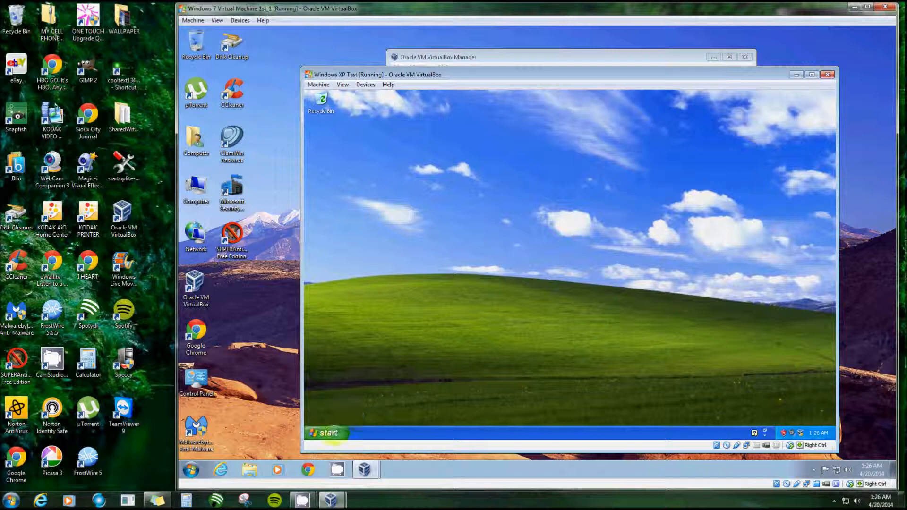
pyautogui.click(328, 432)
pyautogui.click(451, 417)
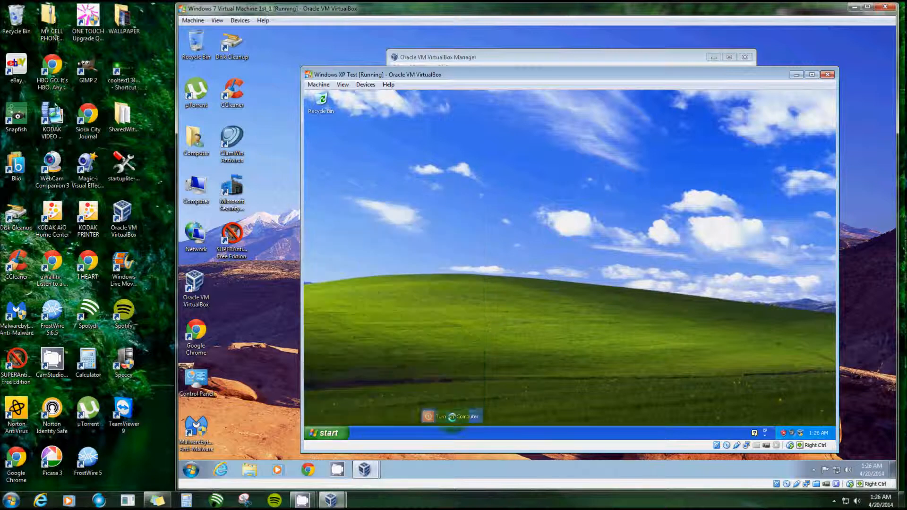
pyautogui.click(571, 221)
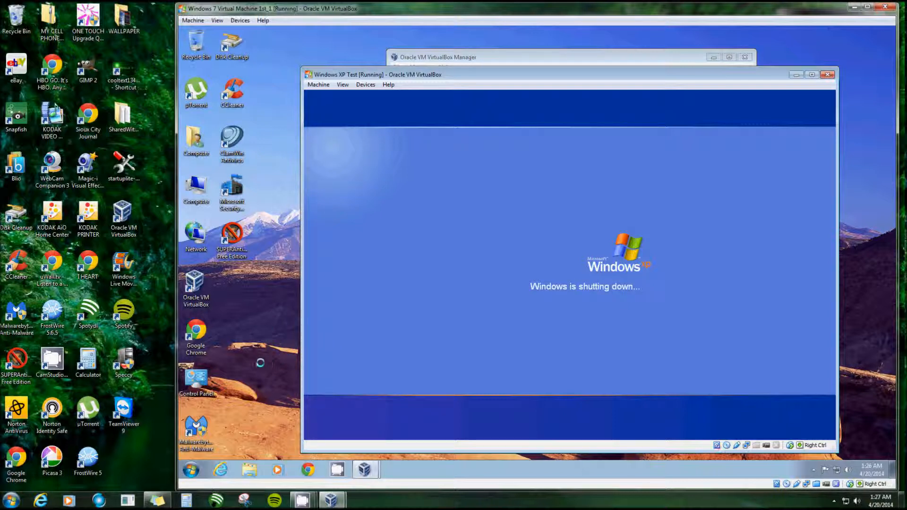
pyautogui.moveTo(552, 71); pyautogui.dragTo(545, 178)
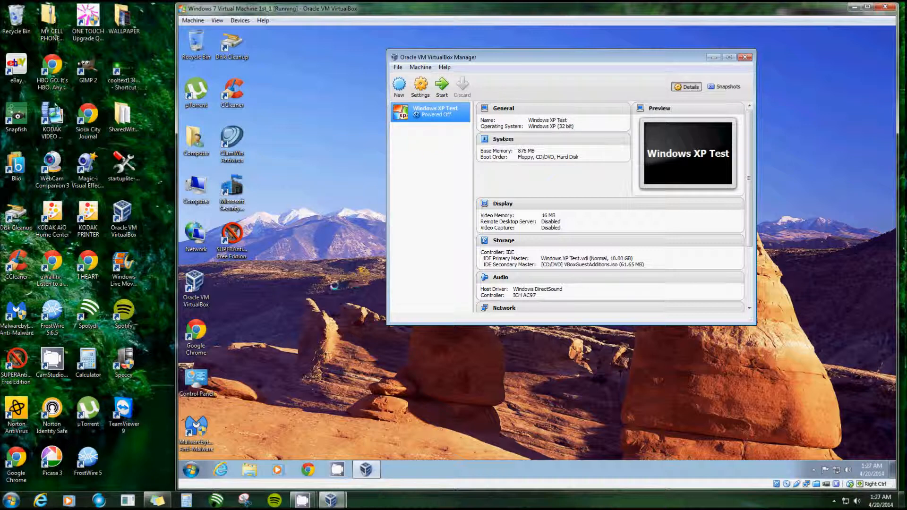
# Step: Create a full clone of the Windows XP Test machine named Windows XP Test USE
pyautogui.rightClick(439, 112)
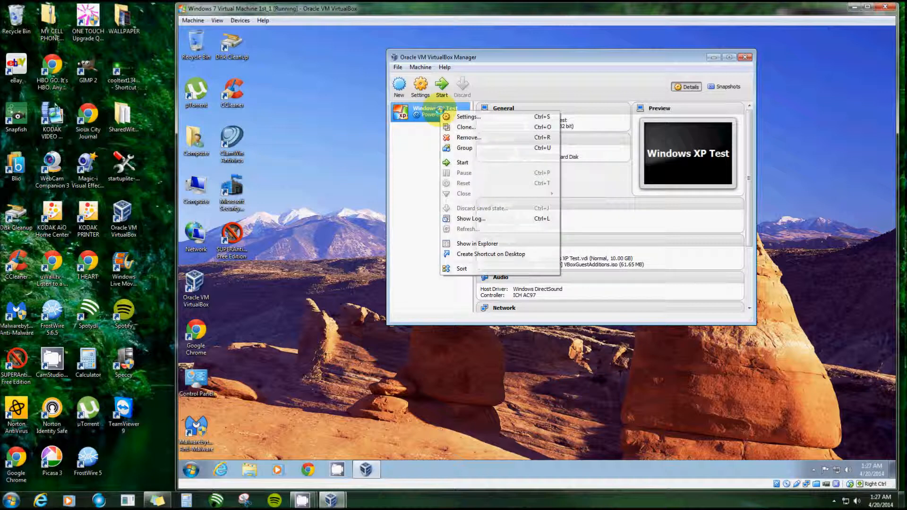
pyautogui.click(467, 127)
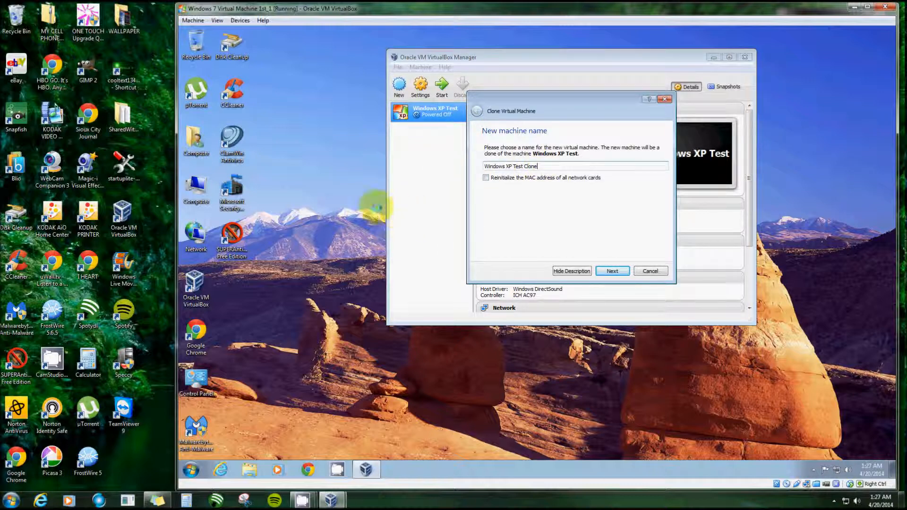
pyautogui.press('BackSpace')
pyautogui.press('BackSpace')
pyautogui.press('BackSpace')
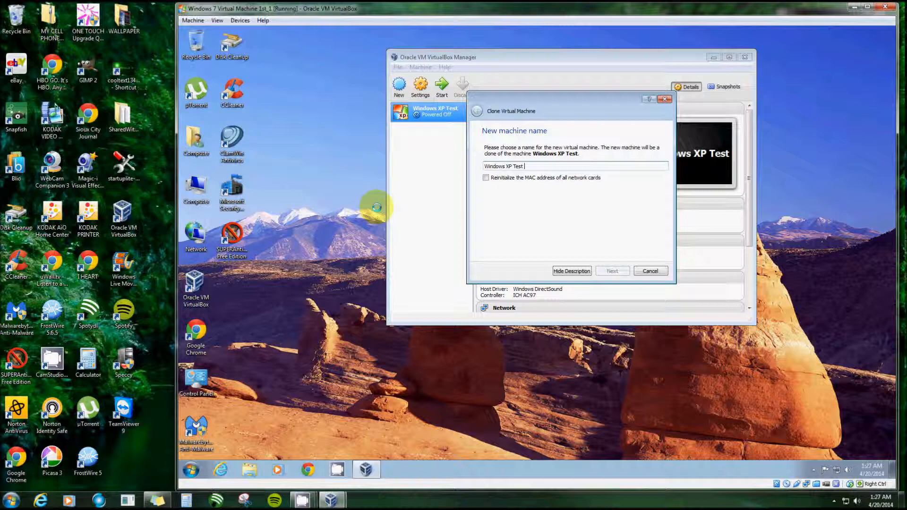
pyautogui.write('USE')
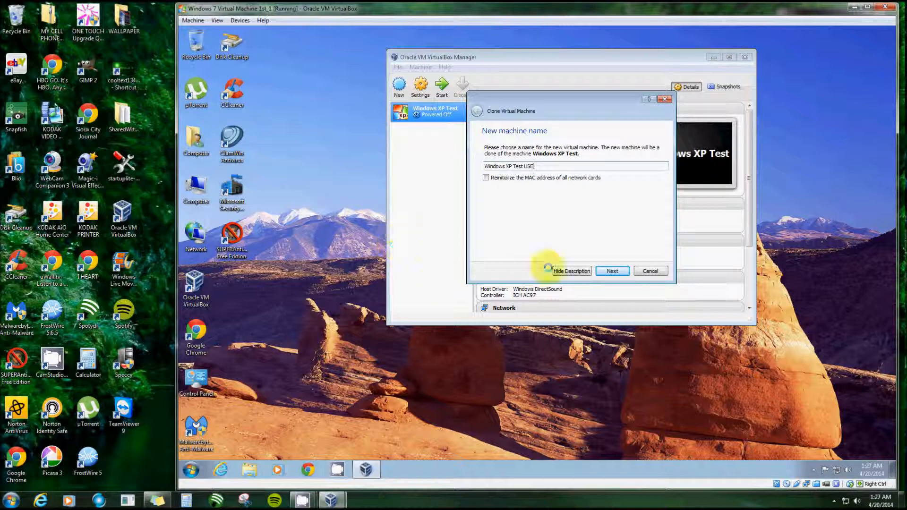
pyautogui.click(613, 270)
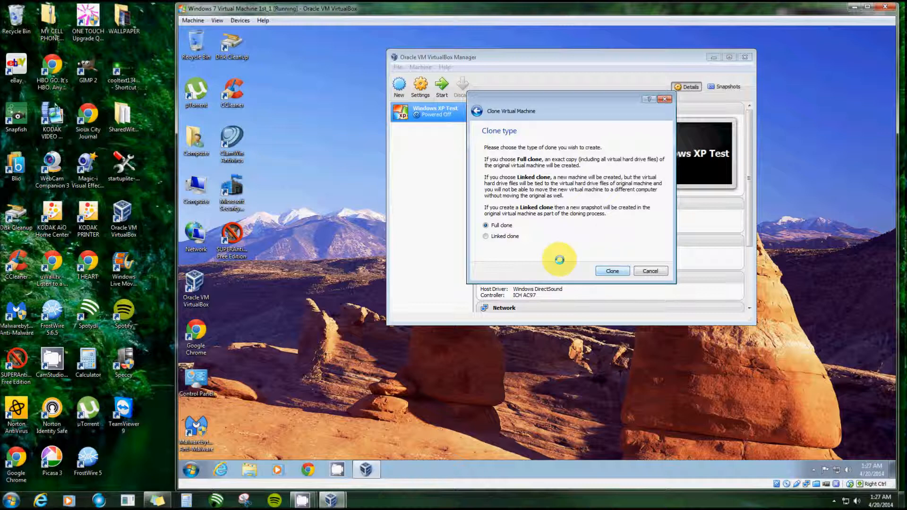
pyautogui.click(611, 271)
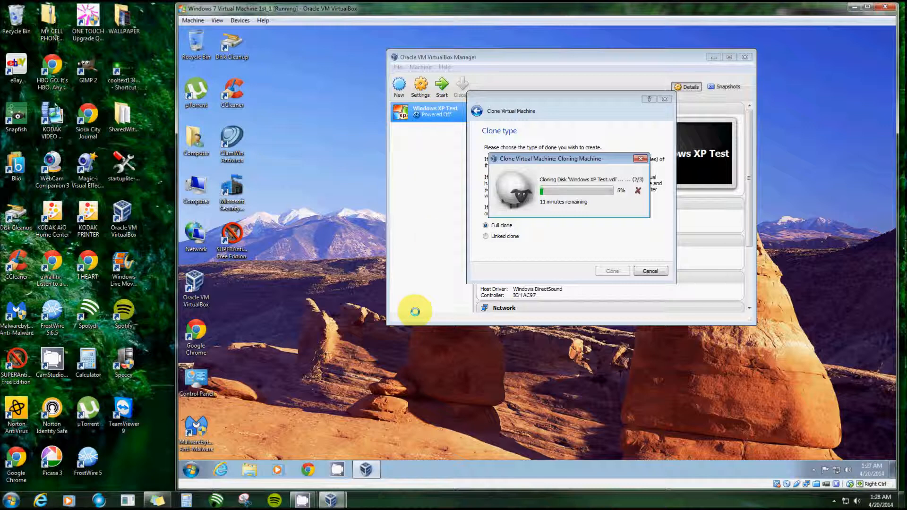
pyautogui.moveTo(302, 500)
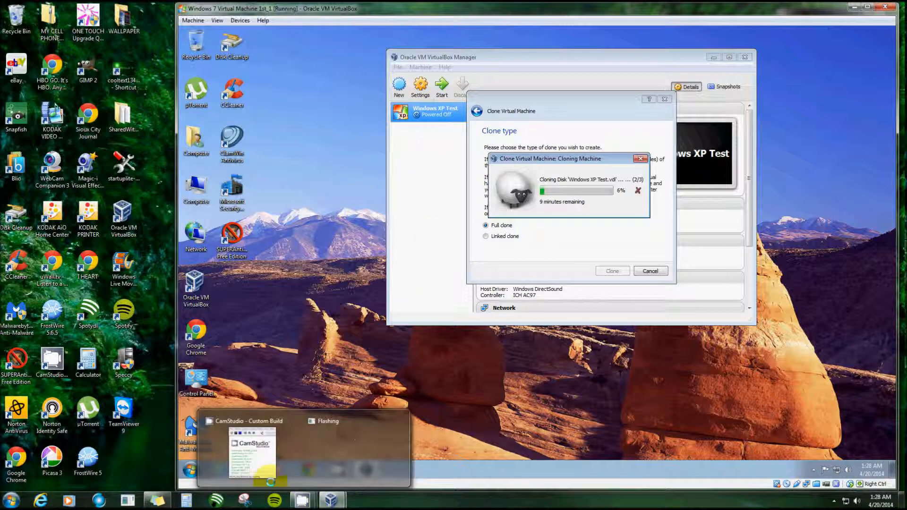
pyautogui.click(255, 458)
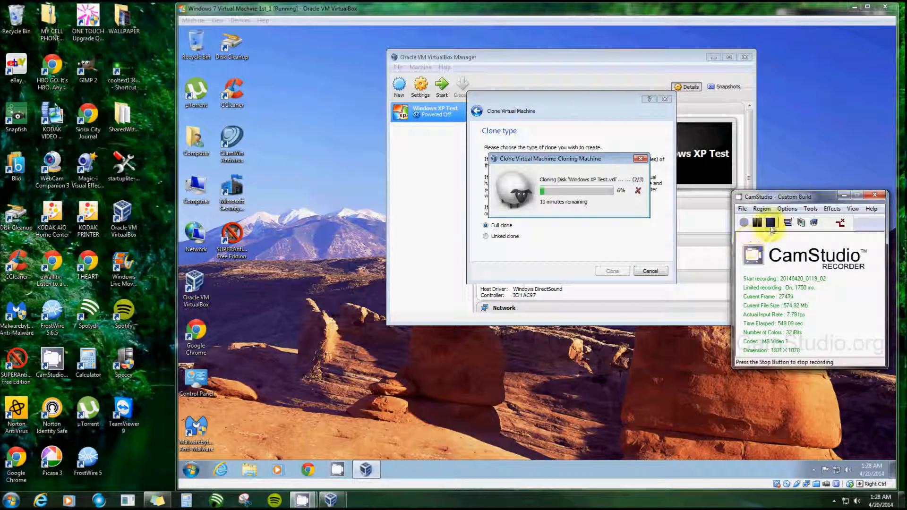